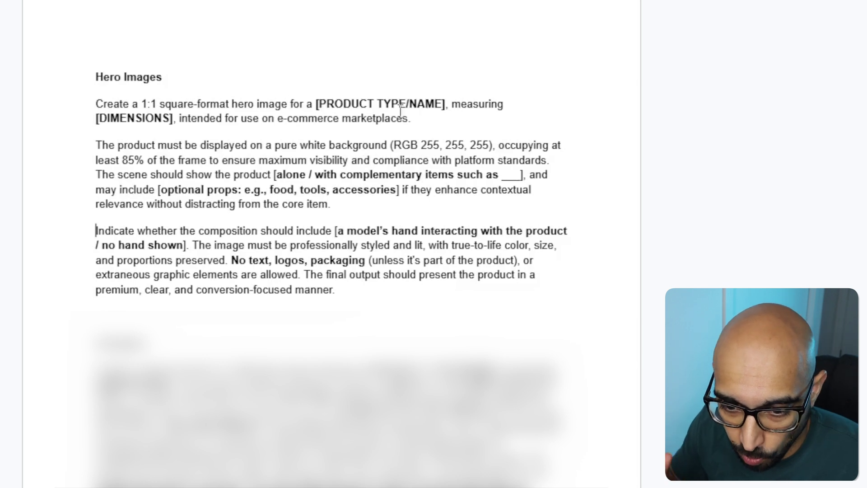
Highlight the [PRODUCT TYPE/NAME], [DIMENSIONS] and RGB 255, 255, 255 background placeholders in the hero prompt.
{"action": "left_click_drag", "start_coordinate": [316, 104], "coordinate": [433, 101]}
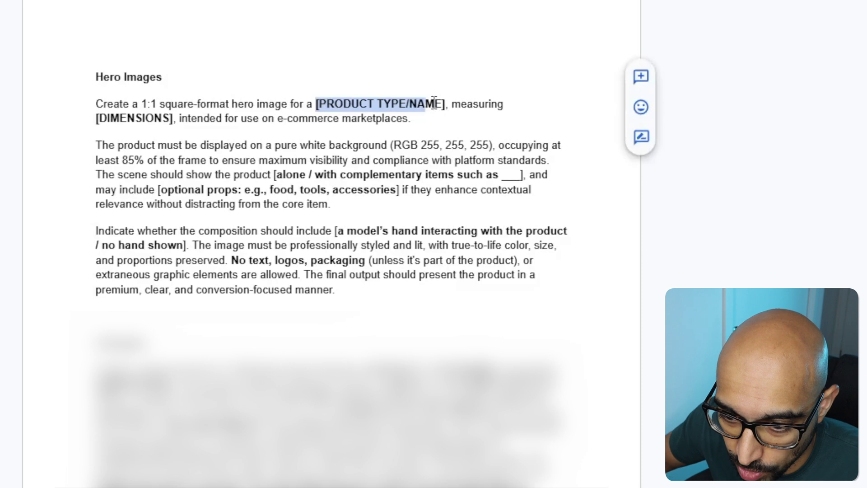
{"action": "left_click_drag", "start_coordinate": [434, 102], "coordinate": [446, 104]}
{"action": "left_click", "coordinate": [112, 140]}
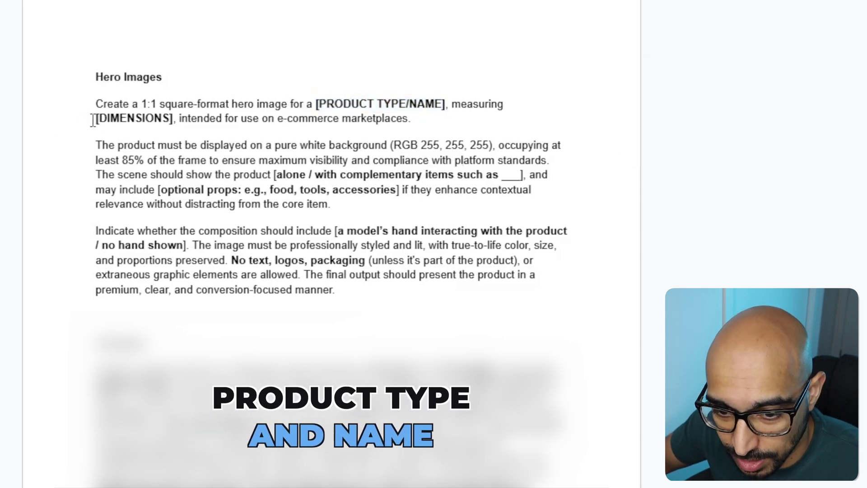
{"action": "left_click_drag", "start_coordinate": [93, 120], "coordinate": [174, 119]}
{"action": "left_click", "coordinate": [280, 160]}
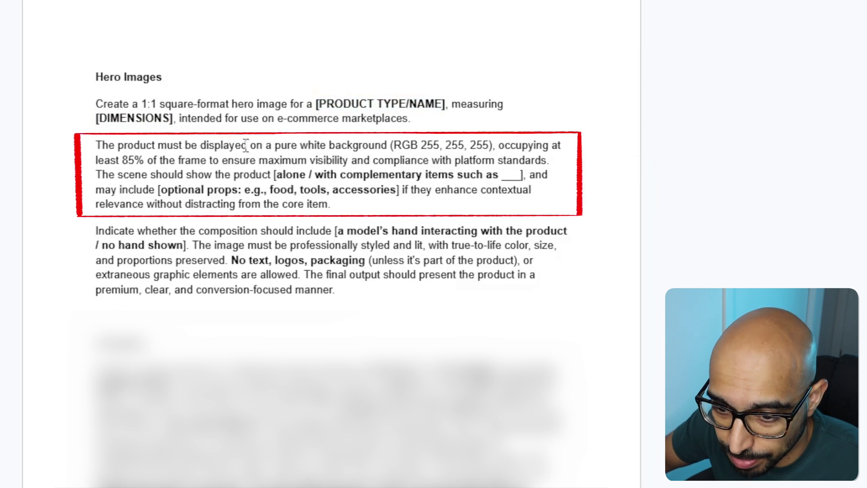
{"action": "left_click_drag", "start_coordinate": [390, 145], "coordinate": [496, 144]}
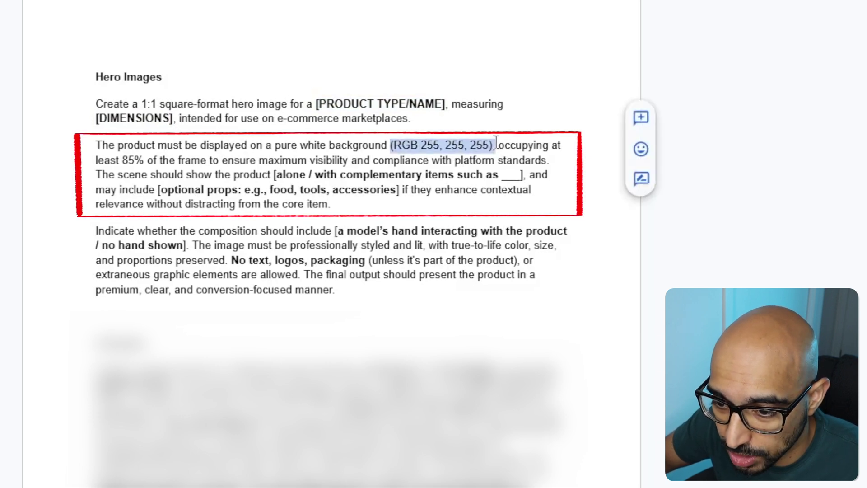
{"action": "left_click", "coordinate": [454, 188]}
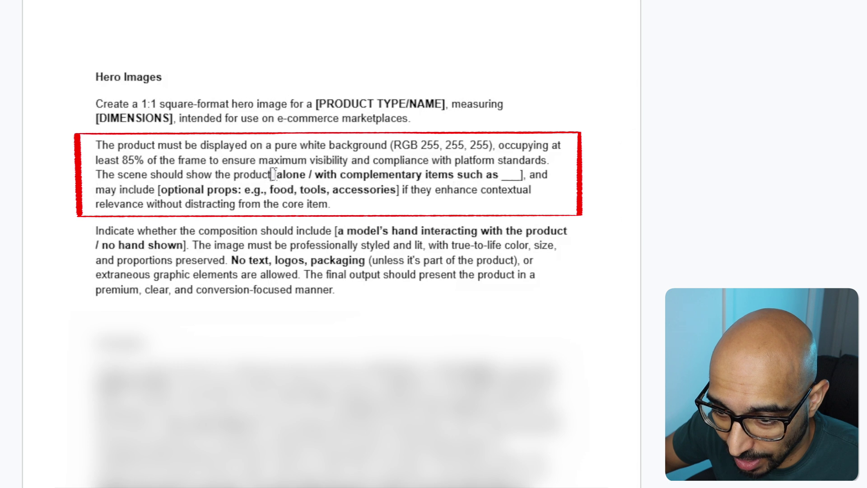
Highlight the complementary items placeholder and the third paragraph's hand-in-shot instruction.
{"action": "left_click_drag", "start_coordinate": [273, 173], "coordinate": [524, 175]}
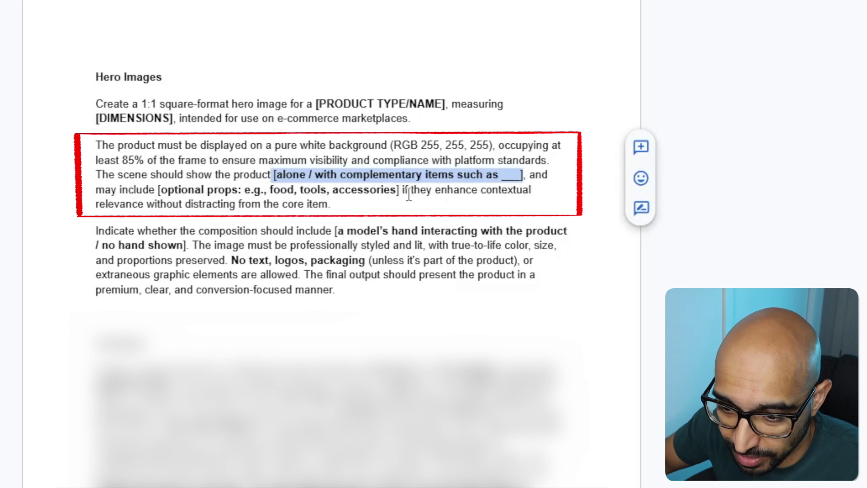
{"action": "left_click", "coordinate": [122, 205]}
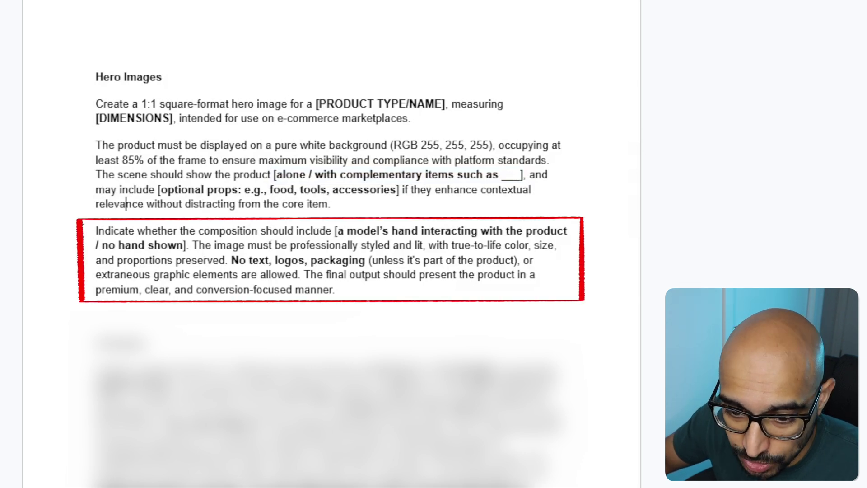
{"action": "left_click_drag", "start_coordinate": [94, 231], "coordinate": [186, 246]}
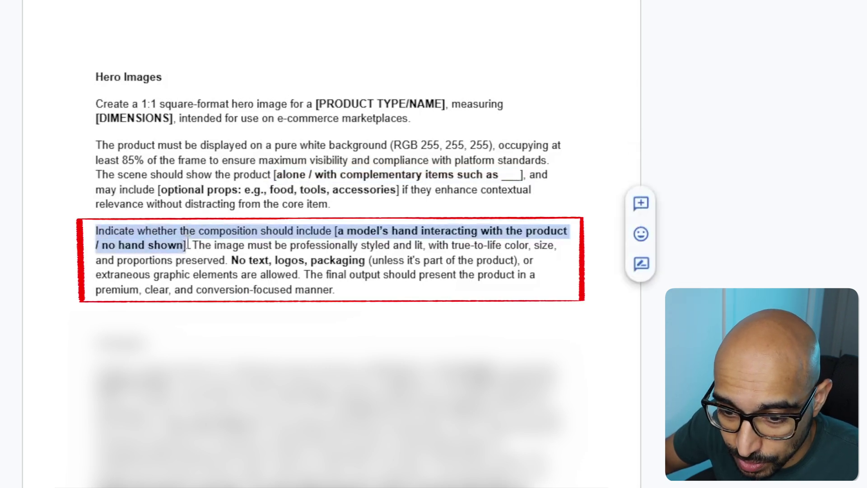
{"action": "left_click", "coordinate": [357, 250]}
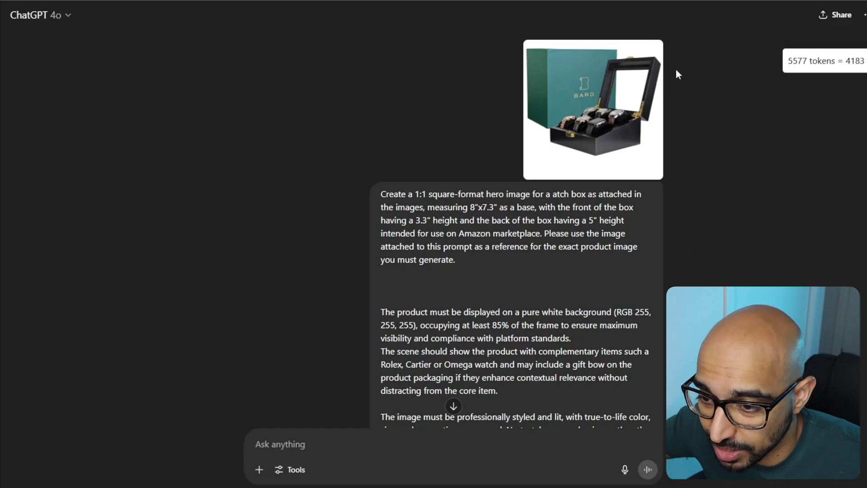
Preview the uploaded reference image, then bring up the original PXL_20250225_172742643.jpg photo.
{"action": "left_click", "coordinate": [584, 88]}
{"action": "left_click", "coordinate": [610, 118]}
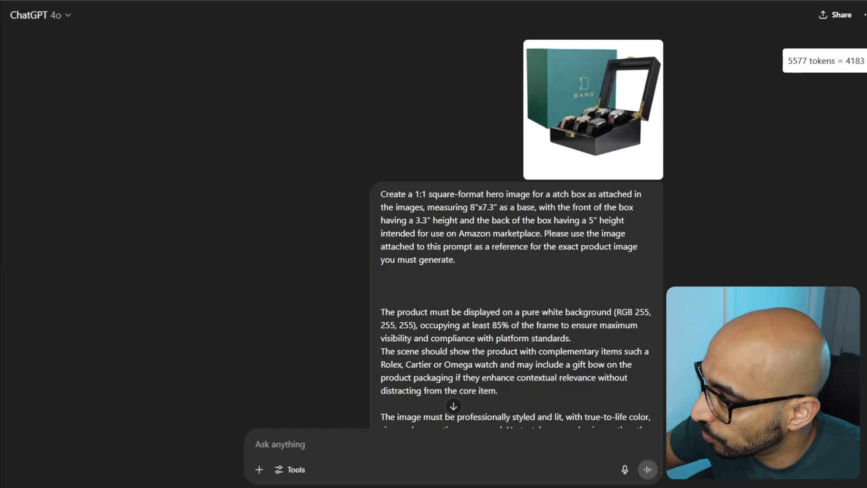
{"action": "key", "text": "alt+Tab"}
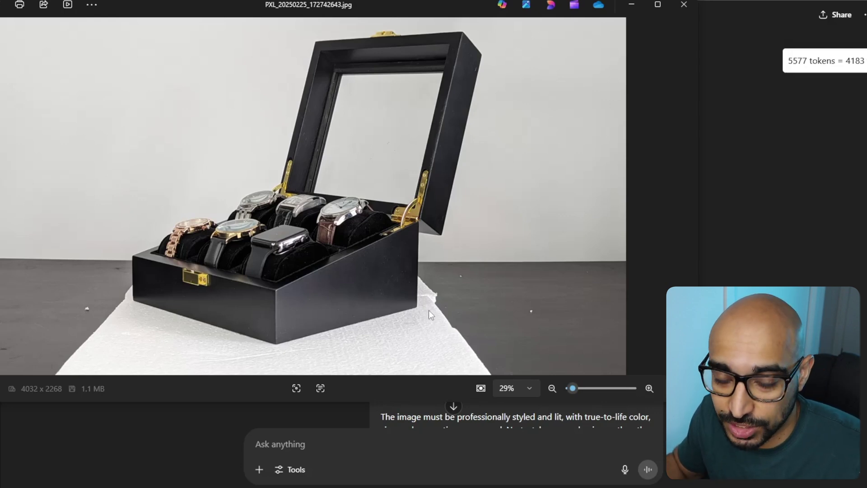
Close the photo viewer and return to the sent hero-image prompt in ChatGPT.
{"action": "left_click", "coordinate": [684, 5]}
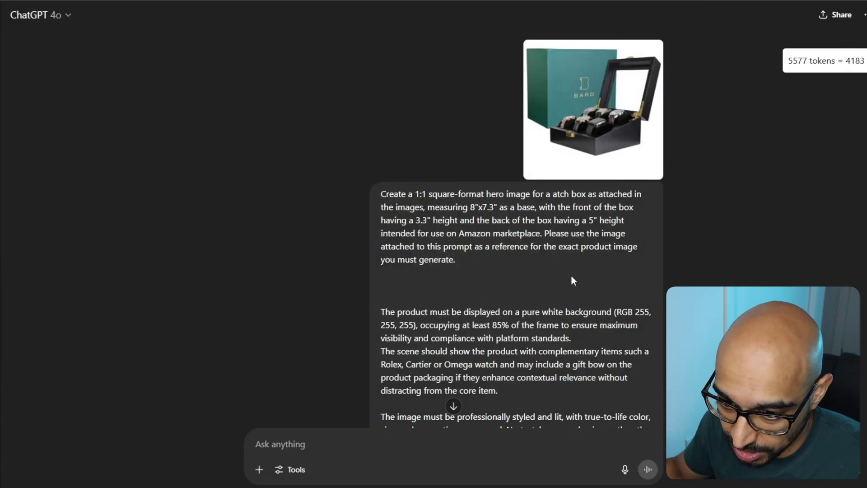
{"action": "scroll", "coordinate": [571, 276], "scroll_direction": "down", "scroll_amount": 3}
Highlight the complementary-watches and styling/lighting parts of the hero prompt, then scroll to the gift-box image.
{"action": "scroll", "coordinate": [568, 277], "scroll_direction": "up", "scroll_amount": 1}
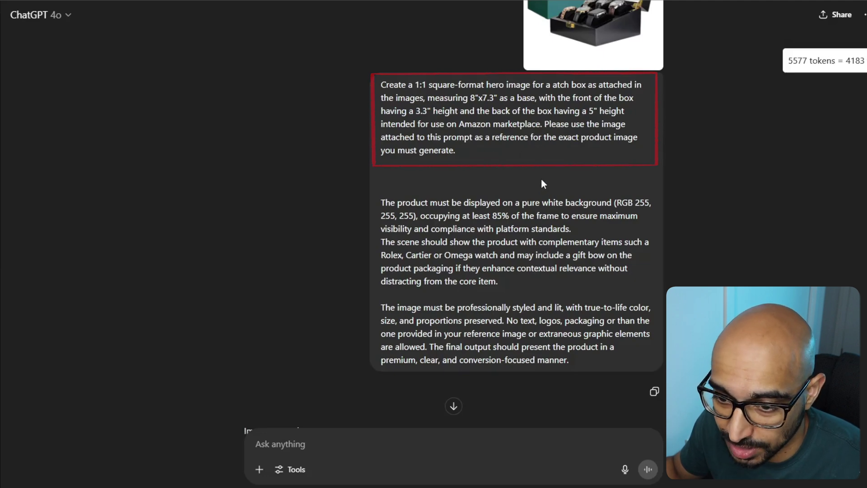
{"action": "scroll", "coordinate": [537, 177], "scroll_direction": "down", "scroll_amount": 2}
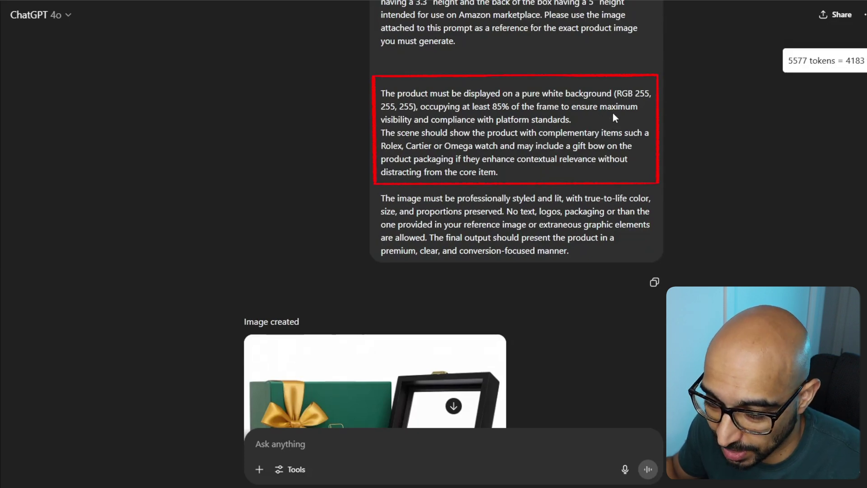
{"action": "left_click", "coordinate": [382, 133]}
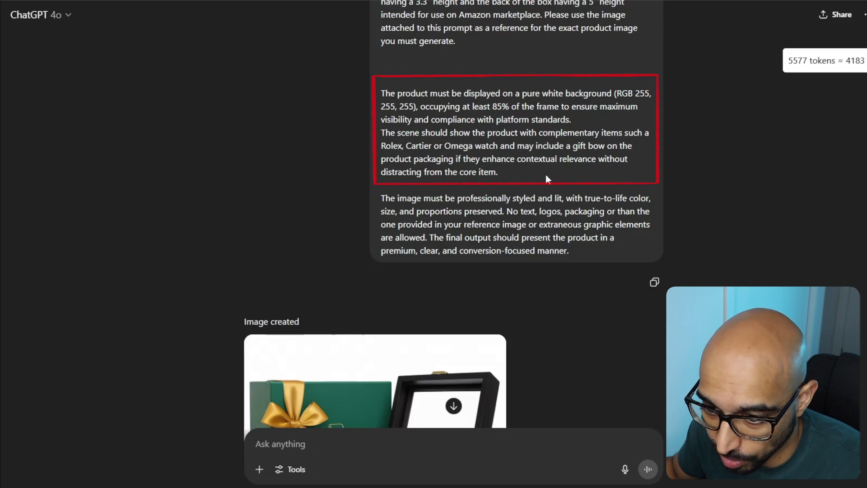
{"action": "left_click_drag", "start_coordinate": [381, 198], "coordinate": [570, 251]}
{"action": "left_click", "coordinate": [563, 175]}
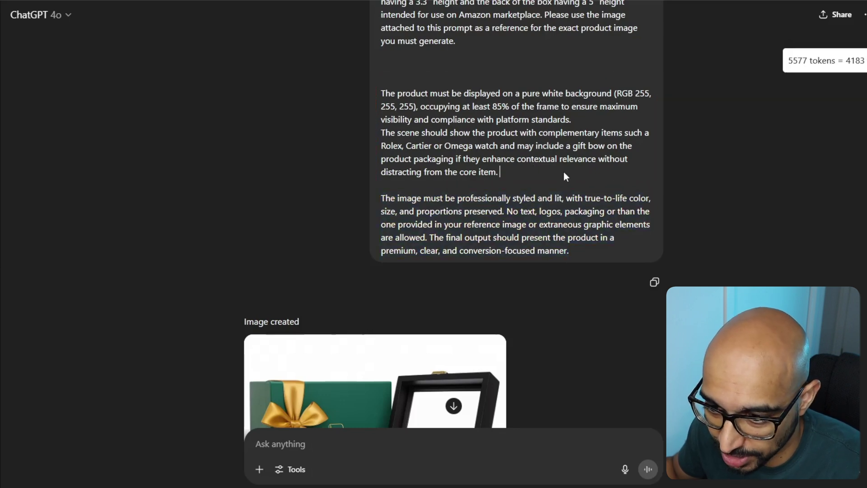
{"action": "scroll", "coordinate": [573, 216], "scroll_direction": "down", "scroll_amount": 6}
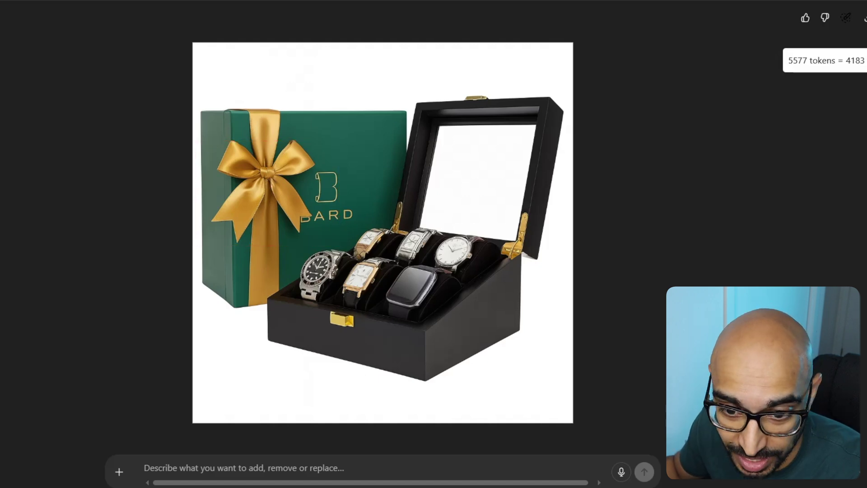
{"action": "key", "text": "Escape"}
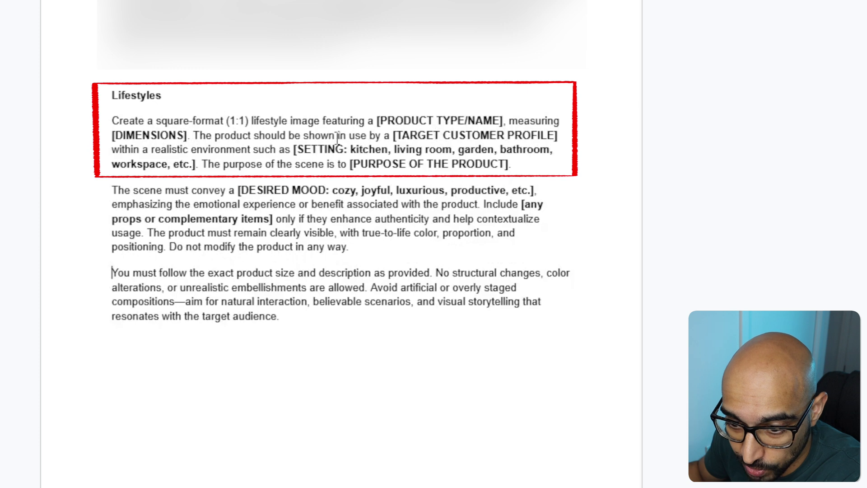
Highlight the [TARGET CUSTOMER PROFILE] placeholder in the Lifestyles template.
{"action": "left_click_drag", "start_coordinate": [393, 135], "coordinate": [559, 136]}
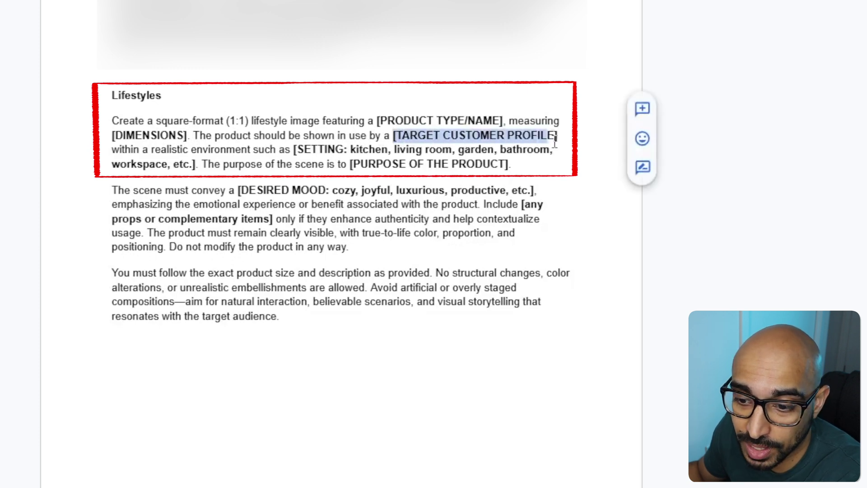
{"action": "left_click", "coordinate": [438, 153]}
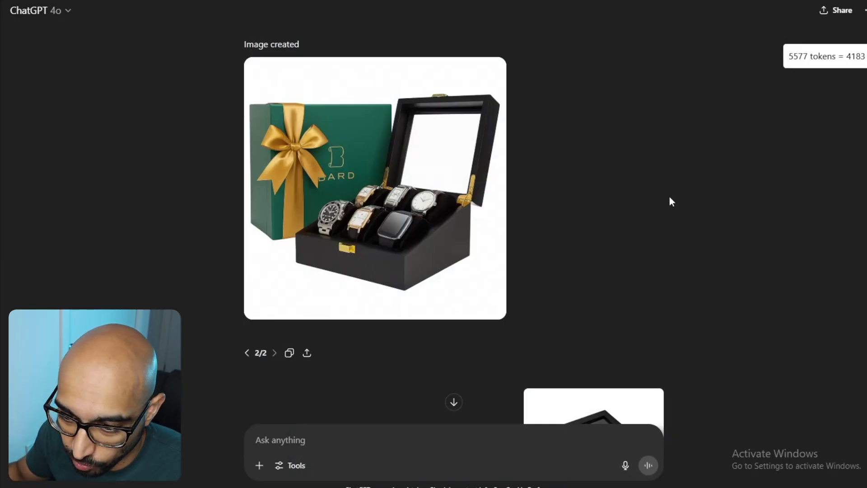
Review the sent lifestyle prompt, highlighting its modern-desk scene description paragraph.
{"action": "scroll", "coordinate": [670, 195], "scroll_direction": "down", "scroll_amount": 1}
{"action": "scroll", "coordinate": [670, 199], "scroll_direction": "down", "scroll_amount": 3}
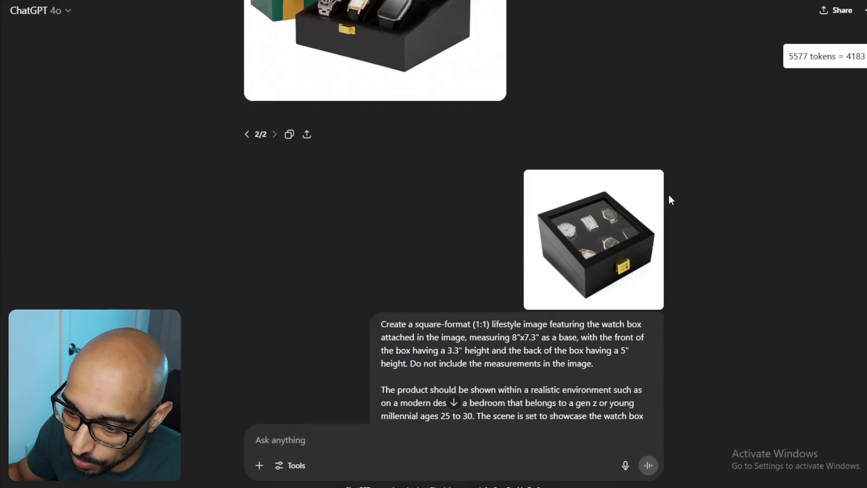
{"action": "scroll", "coordinate": [697, 233], "scroll_direction": "down", "scroll_amount": 3}
{"action": "scroll", "coordinate": [701, 233], "scroll_direction": "up", "scroll_amount": 2}
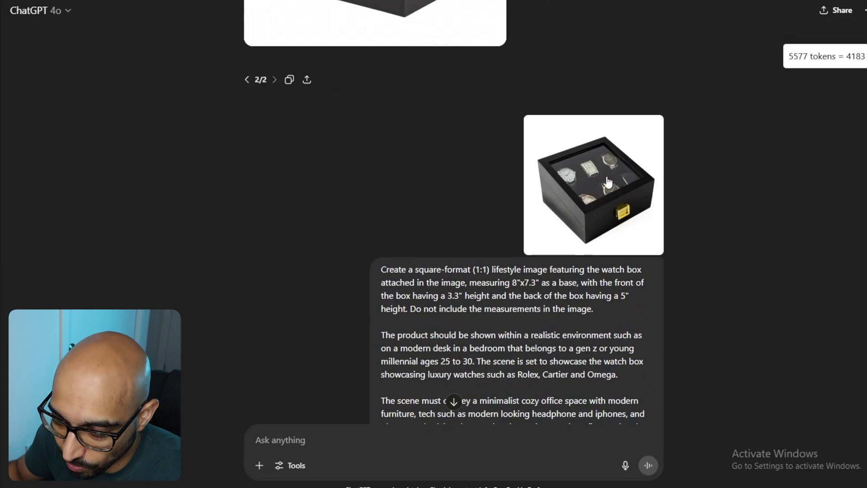
{"action": "scroll", "coordinate": [686, 216], "scroll_direction": "down", "scroll_amount": 4}
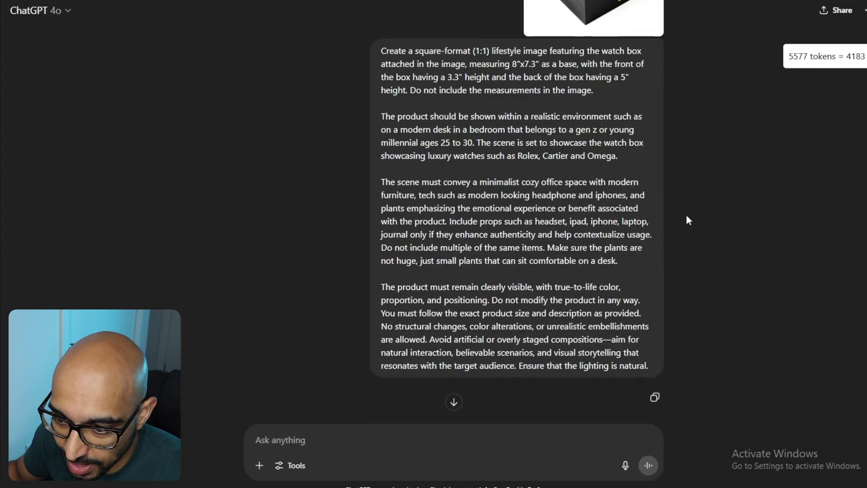
{"action": "scroll", "coordinate": [687, 221], "scroll_direction": "up", "scroll_amount": 1}
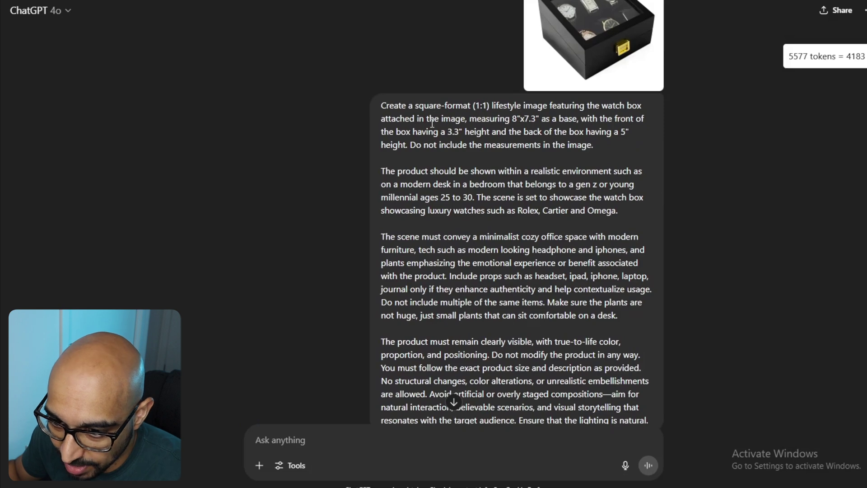
{"action": "scroll", "coordinate": [456, 129], "scroll_direction": "down", "scroll_amount": 1}
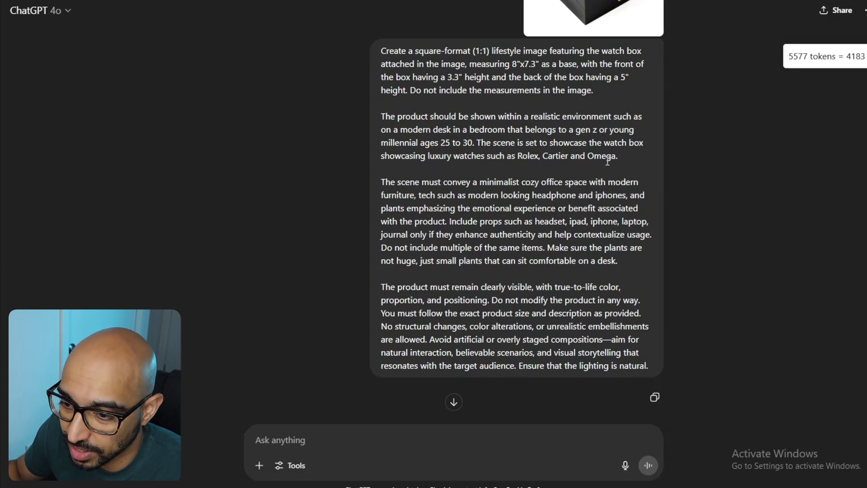
{"action": "left_click_drag", "start_coordinate": [379, 182], "coordinate": [579, 248]}
{"action": "left_click", "coordinate": [585, 209]}
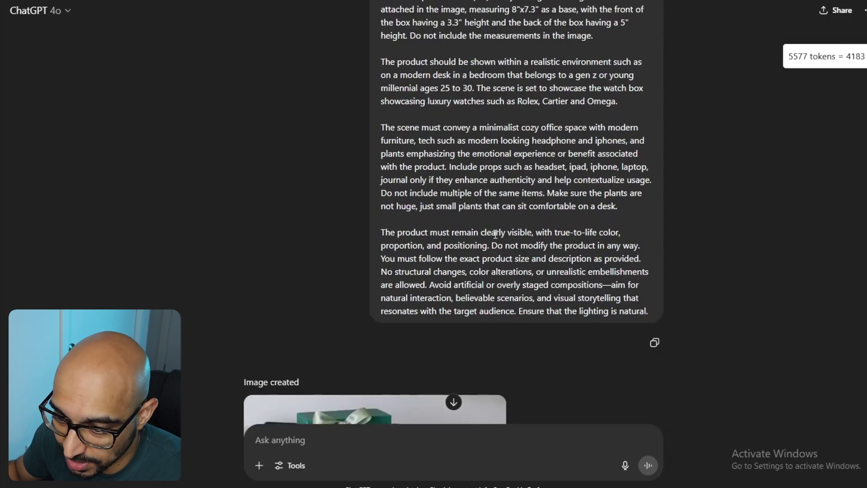
{"action": "scroll", "coordinate": [495, 234], "scroll_direction": "down", "scroll_amount": 5}
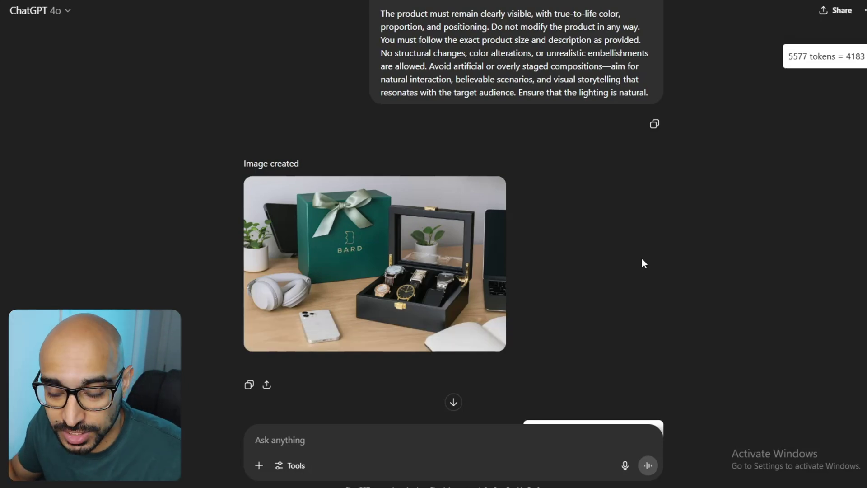
{"action": "scroll", "coordinate": [642, 259], "scroll_direction": "up", "scroll_amount": 6}
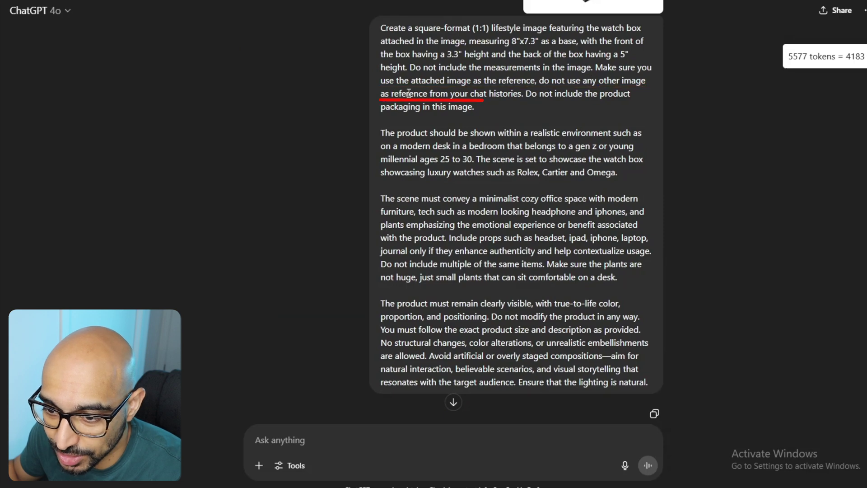
Scroll to the regenerated lifestyle image of the watch box on a wooden desk.
{"action": "scroll", "coordinate": [522, 96], "scroll_direction": "down", "scroll_amount": 10}
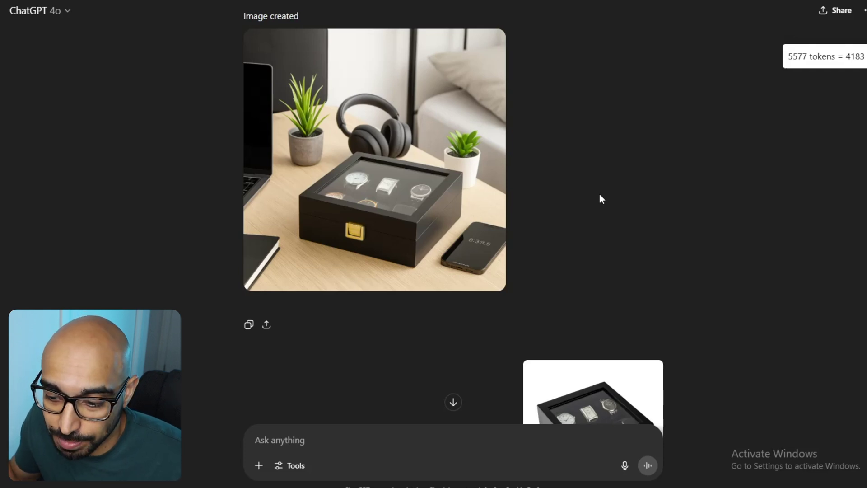
{"action": "scroll", "coordinate": [601, 189], "scroll_direction": "down", "scroll_amount": 2}
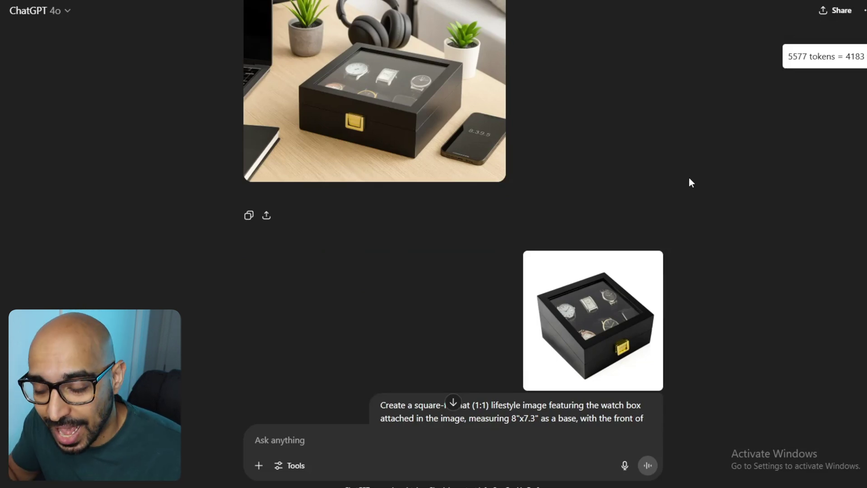
{"action": "scroll", "coordinate": [691, 217], "scroll_direction": "down", "scroll_amount": 4}
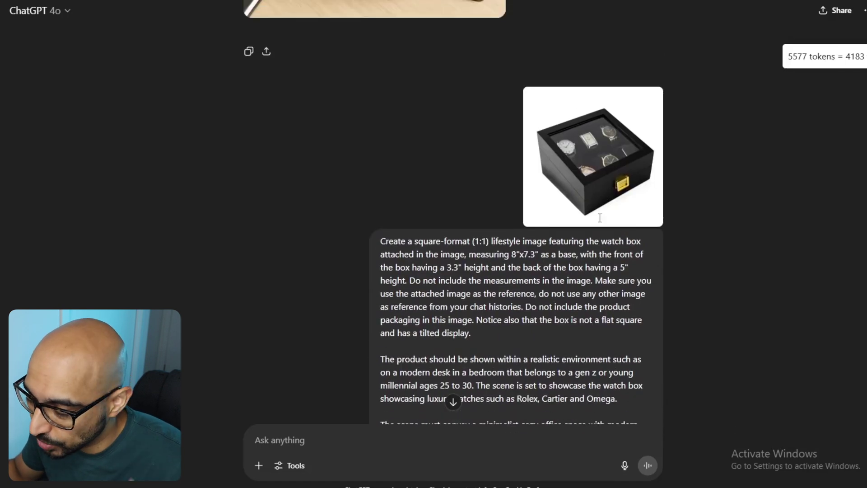
Highlight the note that the box is tilted, not flat, and scroll to the resulting desk image.
{"action": "scroll", "coordinate": [586, 200], "scroll_direction": "down", "scroll_amount": 1}
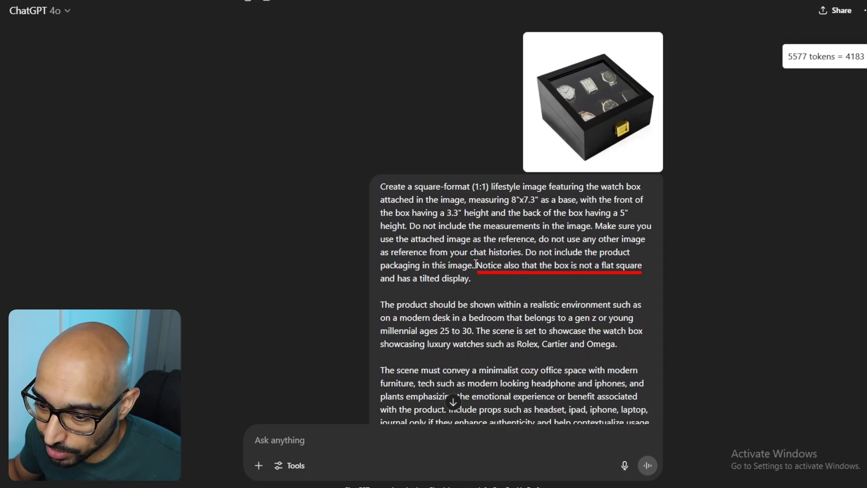
{"action": "left_click_drag", "start_coordinate": [585, 265], "coordinate": [640, 266]}
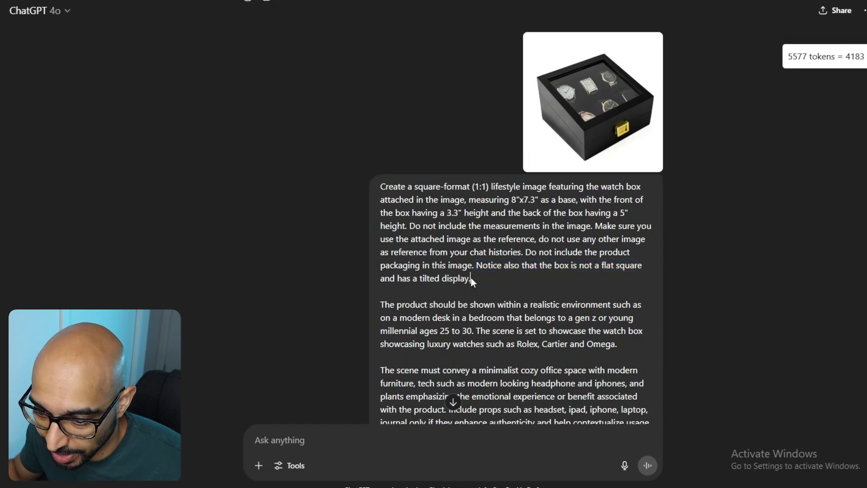
{"action": "scroll", "coordinate": [470, 281], "scroll_direction": "down", "scroll_amount": 6}
{"action": "scroll", "coordinate": [620, 262], "scroll_direction": "down", "scroll_amount": 5}
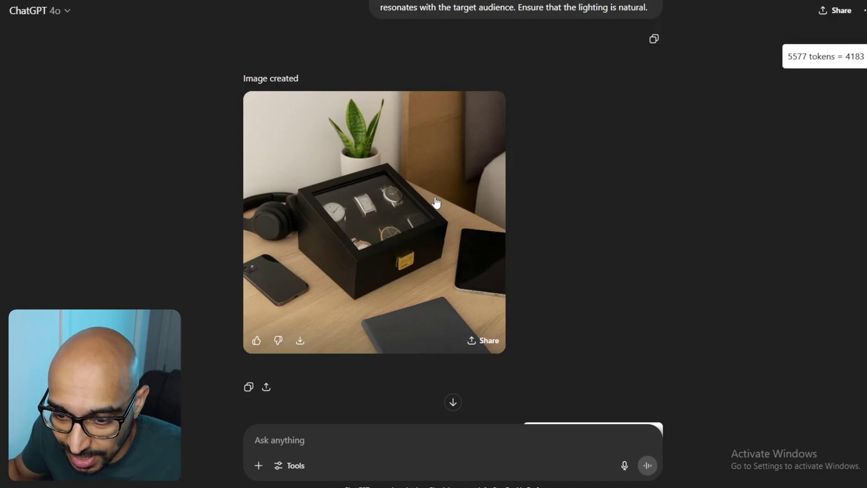
{"action": "scroll", "coordinate": [436, 203], "scroll_direction": "down", "scroll_amount": 1}
{"action": "scroll", "coordinate": [453, 216], "scroll_direction": "down", "scroll_amount": 5}
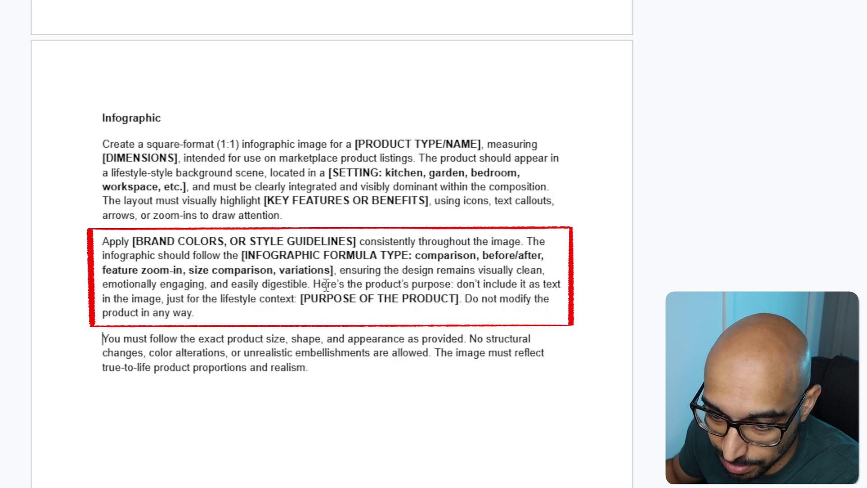
{"action": "left_click", "coordinate": [455, 285]}
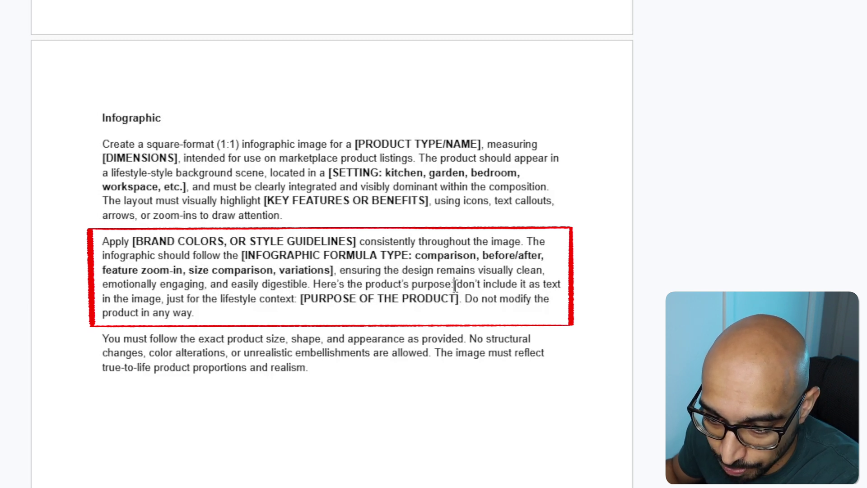
{"action": "type", "text": "type in the purpose "}
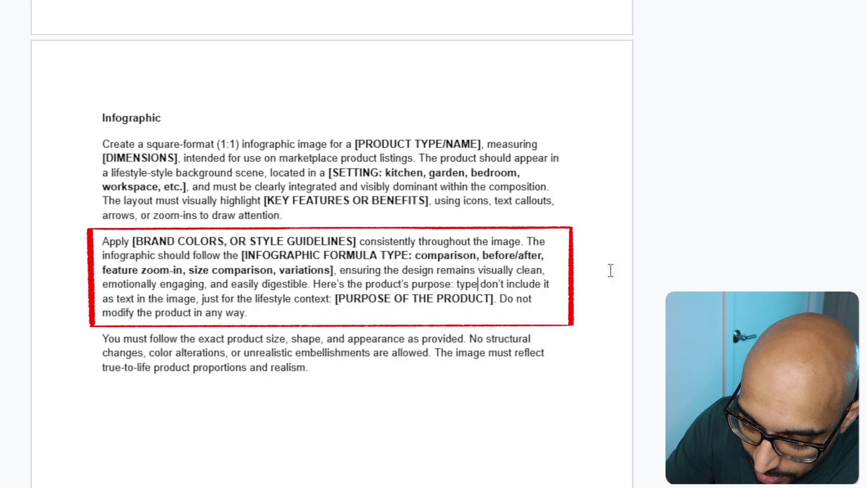
{"action": "type", "text": "of your p"}
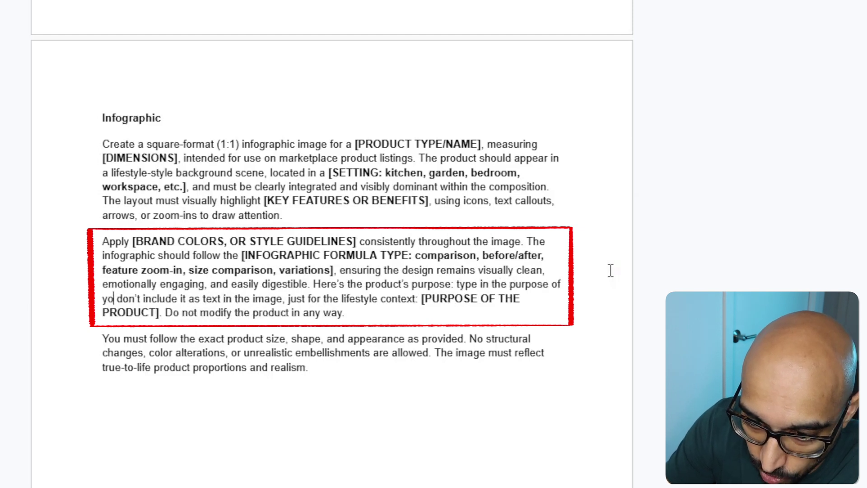
{"action": "key", "text": "ctrl+z"}
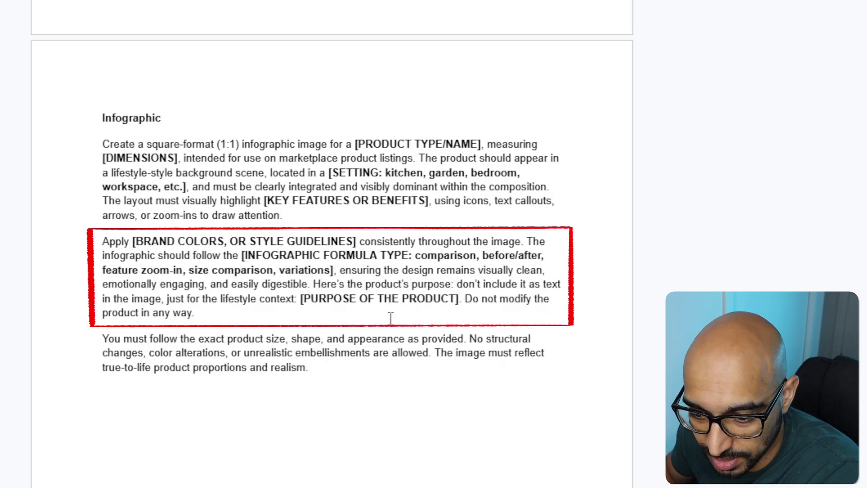
{"action": "left_click_drag", "start_coordinate": [301, 299], "coordinate": [457, 299]}
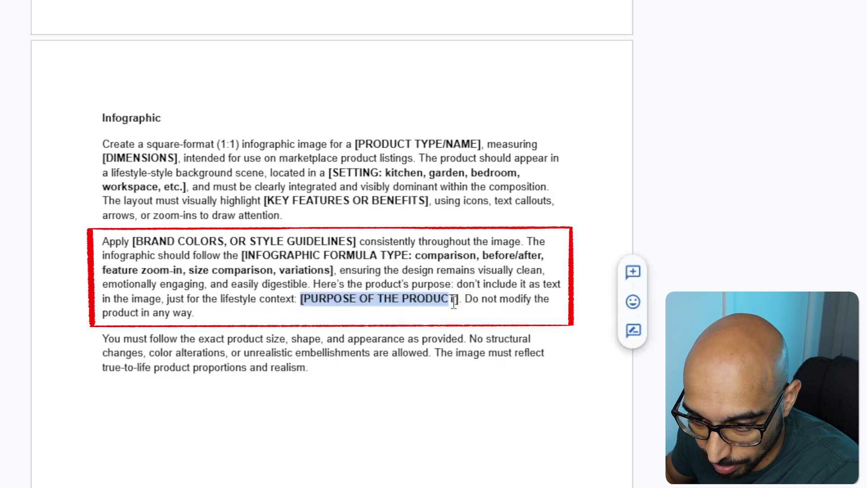
{"action": "left_click", "coordinate": [451, 314]}
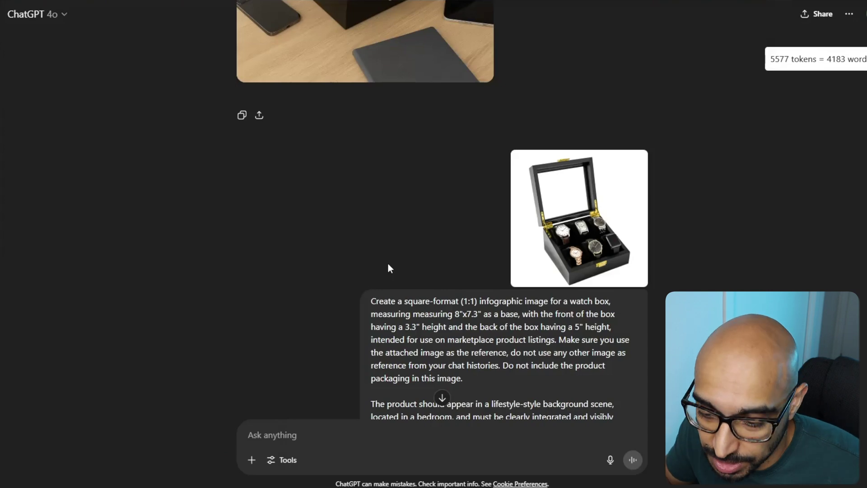
Highlight the #004D3F hex code and the word emerald in the infographic prompt.
{"action": "scroll", "coordinate": [389, 263], "scroll_direction": "down", "scroll_amount": 8}
{"action": "scroll", "coordinate": [596, 228], "scroll_direction": "up", "scroll_amount": 3}
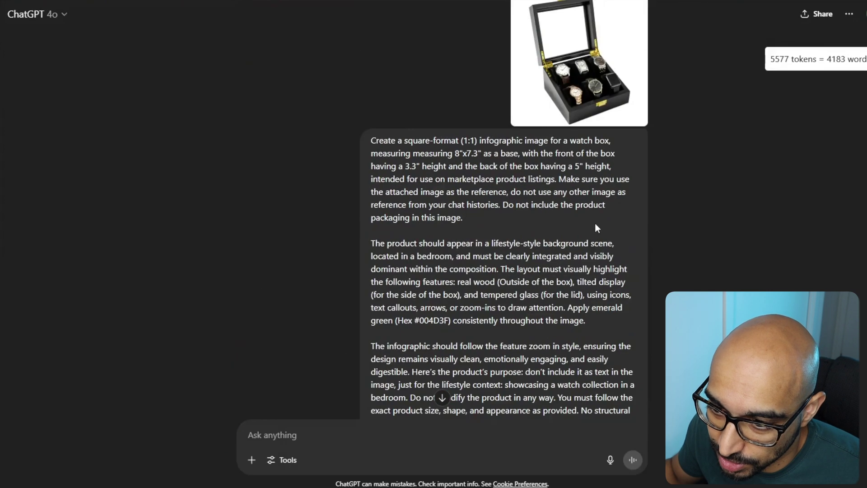
{"action": "scroll", "coordinate": [597, 228], "scroll_direction": "up", "scroll_amount": 2}
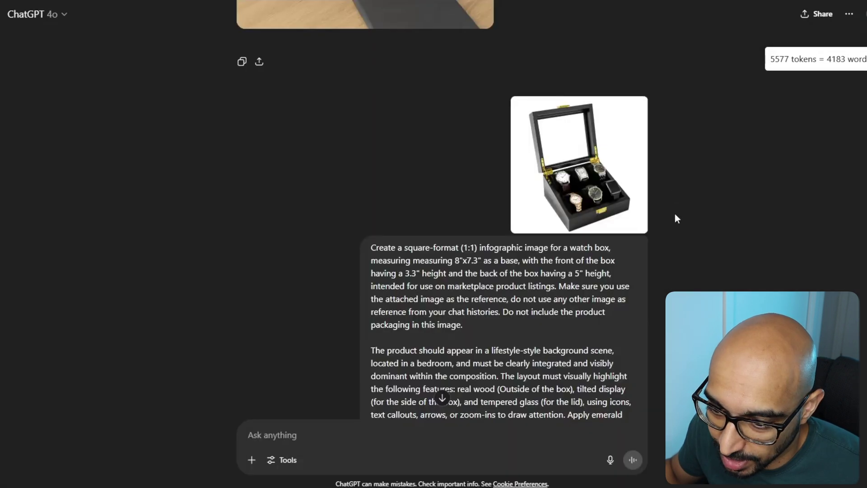
{"action": "scroll", "coordinate": [521, 164], "scroll_direction": "down", "scroll_amount": 3}
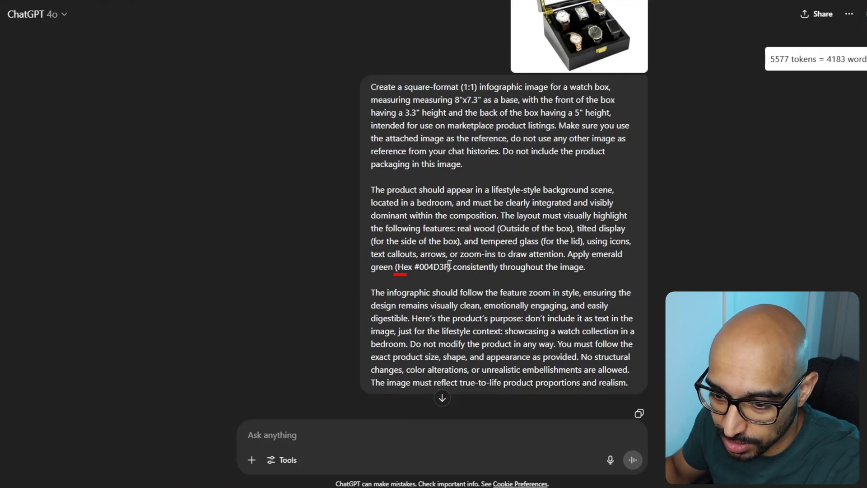
{"action": "left_click_drag", "start_coordinate": [450, 266], "coordinate": [393, 267]}
{"action": "left_click_drag", "start_coordinate": [591, 256], "coordinate": [622, 257]}
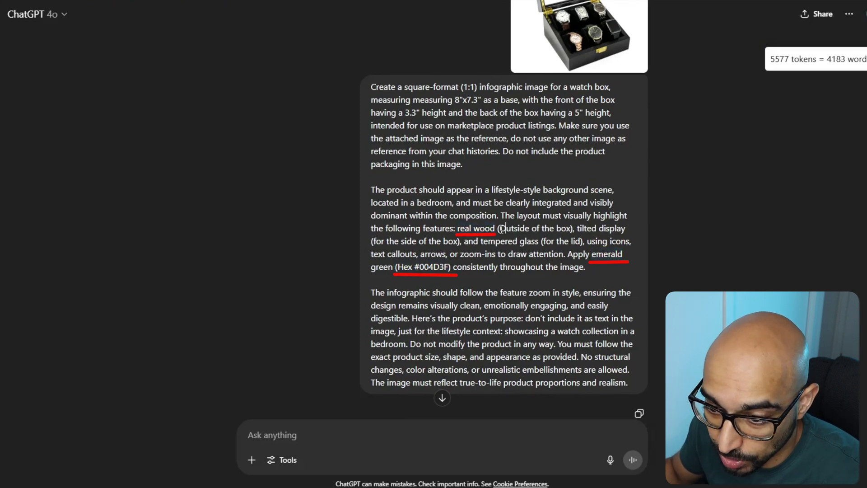
Underline real wood, tilted display and tempered glass, then scroll to the bedroom infographic.
{"action": "left_click_drag", "start_coordinate": [536, 228], "coordinate": [571, 228]}
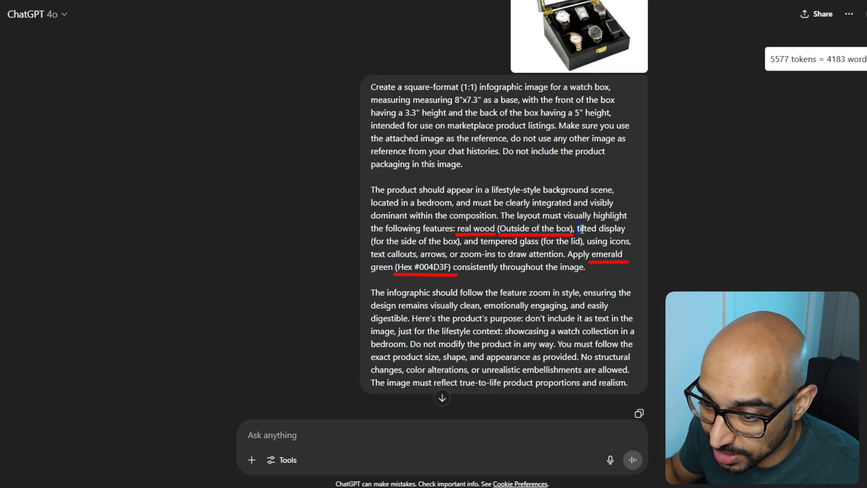
{"action": "left_click_drag", "start_coordinate": [369, 241], "coordinate": [583, 242]}
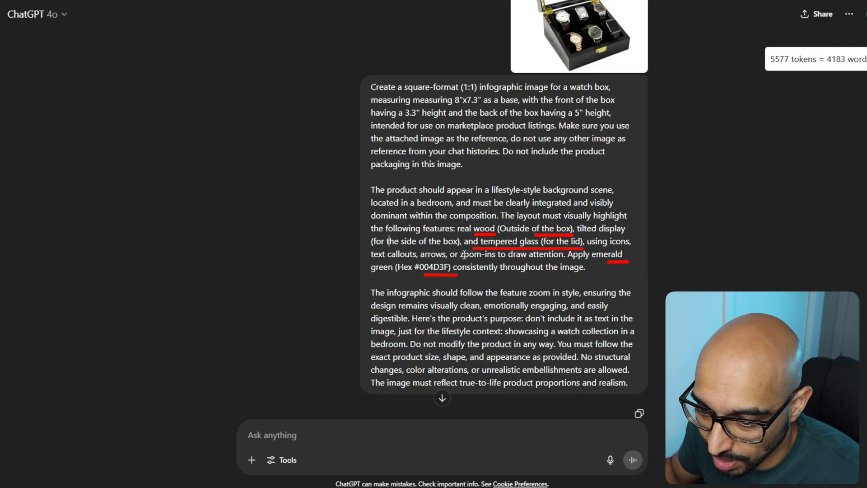
{"action": "scroll", "coordinate": [487, 262], "scroll_direction": "down", "scroll_amount": 7}
{"action": "scroll", "coordinate": [580, 277], "scroll_direction": "down", "scroll_amount": 1}
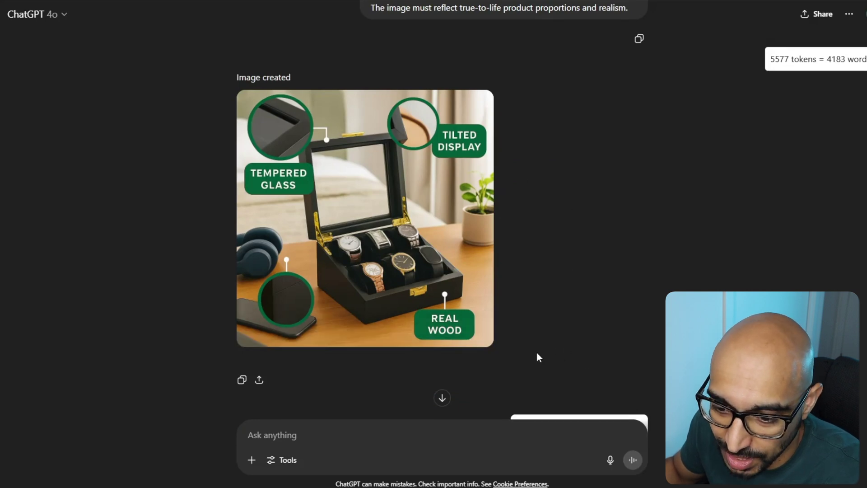
{"action": "mouse_move", "coordinate": [418, 329]}
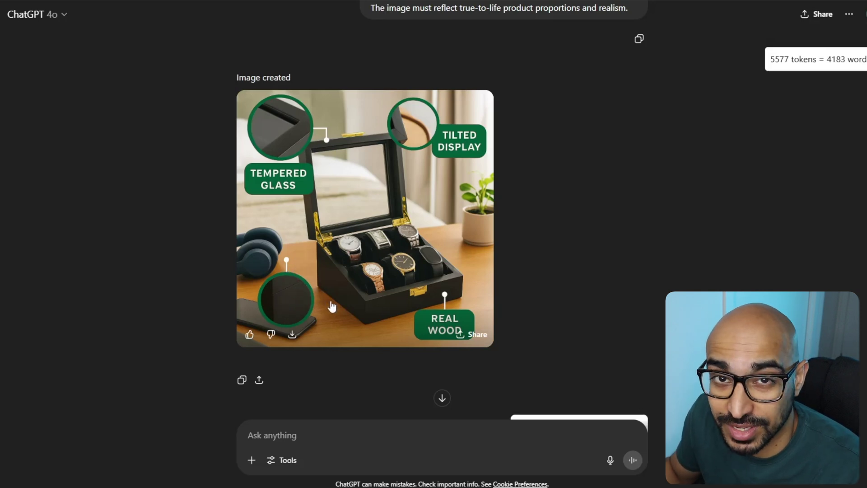
Scroll past later prompts to the infographic with circular zoom-ins for Real Wood, glass and Tilted Display.
{"action": "scroll", "coordinate": [332, 308], "scroll_direction": "down", "scroll_amount": 15}
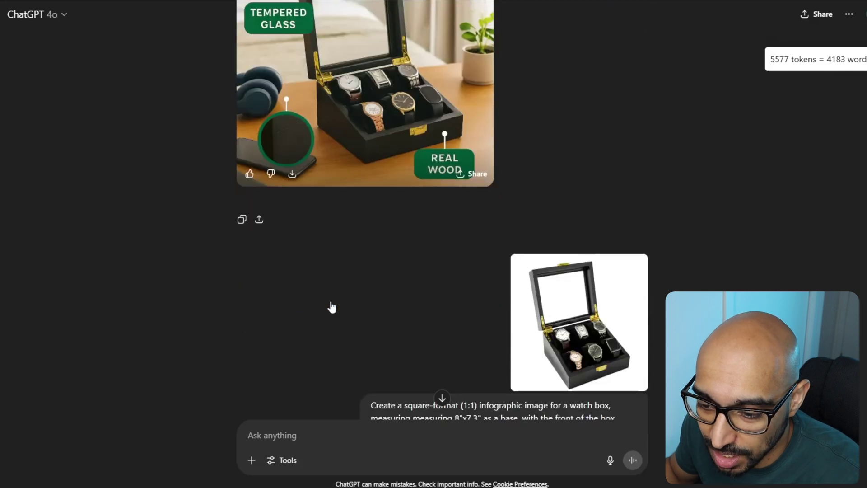
{"action": "scroll", "coordinate": [332, 308], "scroll_direction": "down", "scroll_amount": 4}
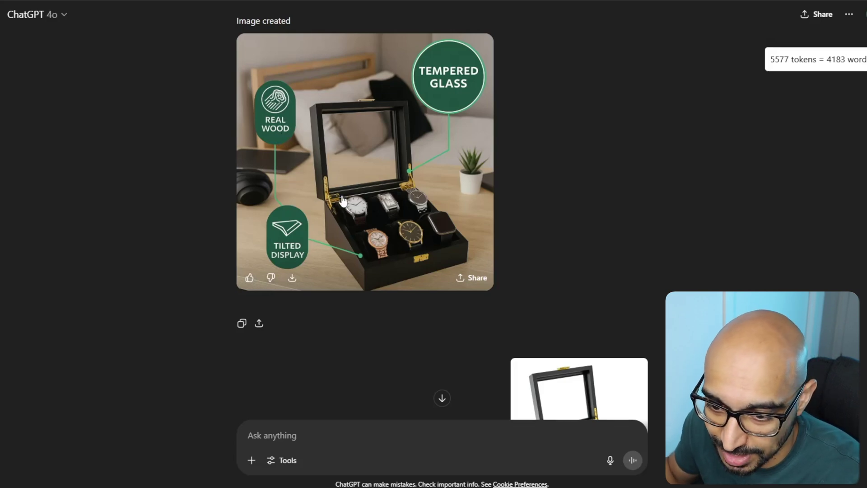
{"action": "scroll", "coordinate": [487, 213], "scroll_direction": "down", "scroll_amount": 15}
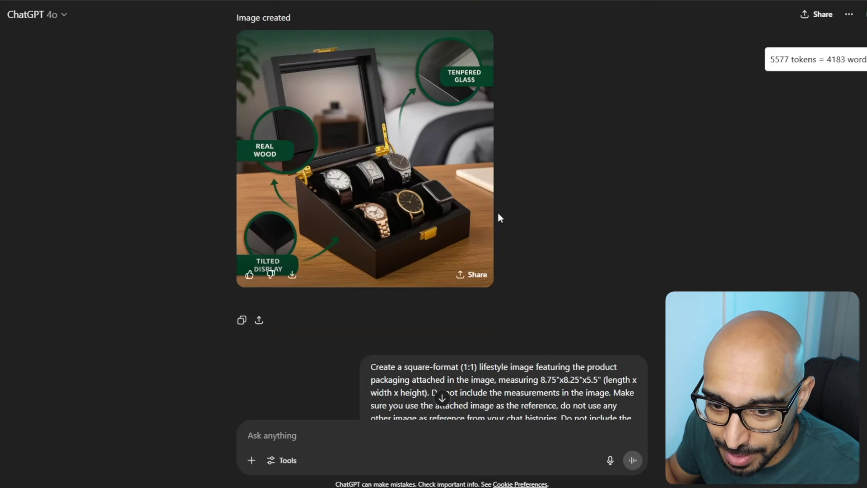
{"action": "scroll", "coordinate": [335, 206], "scroll_direction": "up", "scroll_amount": 2}
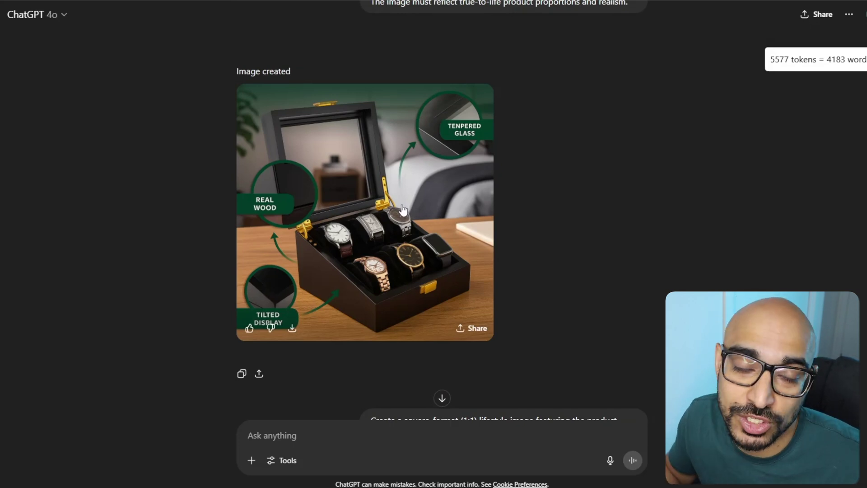
{"action": "scroll", "coordinate": [553, 267], "scroll_direction": "down", "scroll_amount": 10}
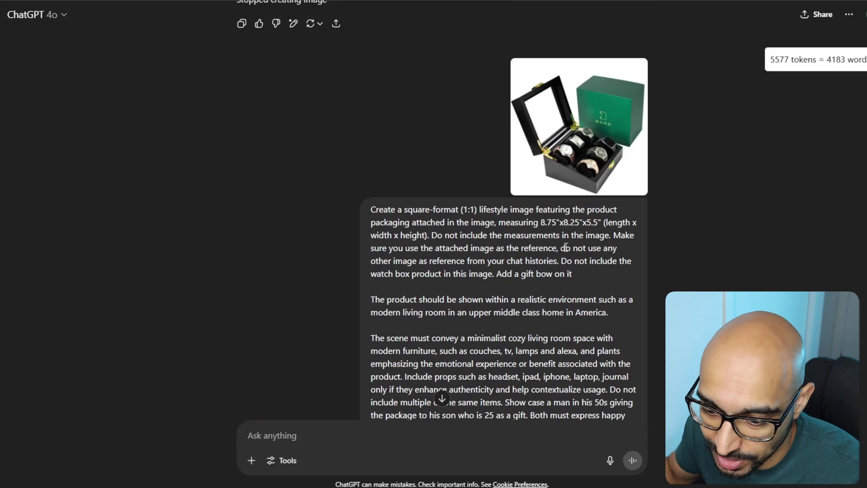
Scroll past the gift-scene prompt and green gift-box image to the bedroom desk lifestyle image.
{"action": "scroll", "coordinate": [566, 247], "scroll_direction": "down", "scroll_amount": 3}
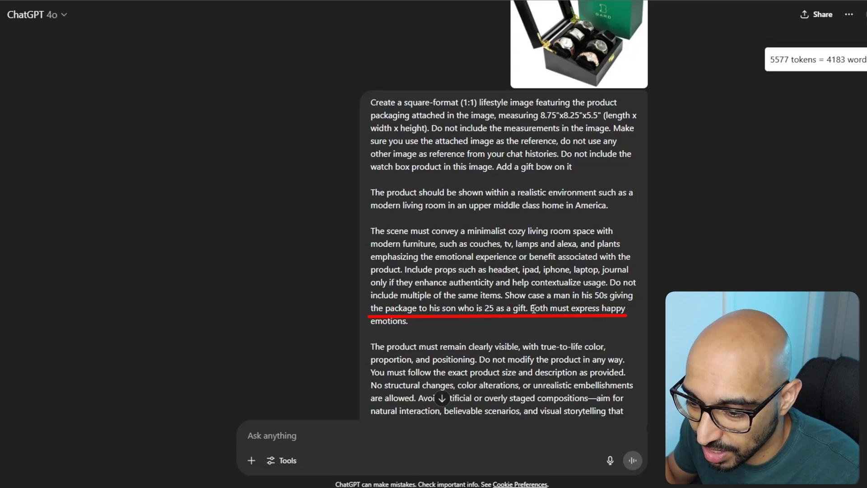
{"action": "scroll", "coordinate": [503, 327], "scroll_direction": "down", "scroll_amount": 8}
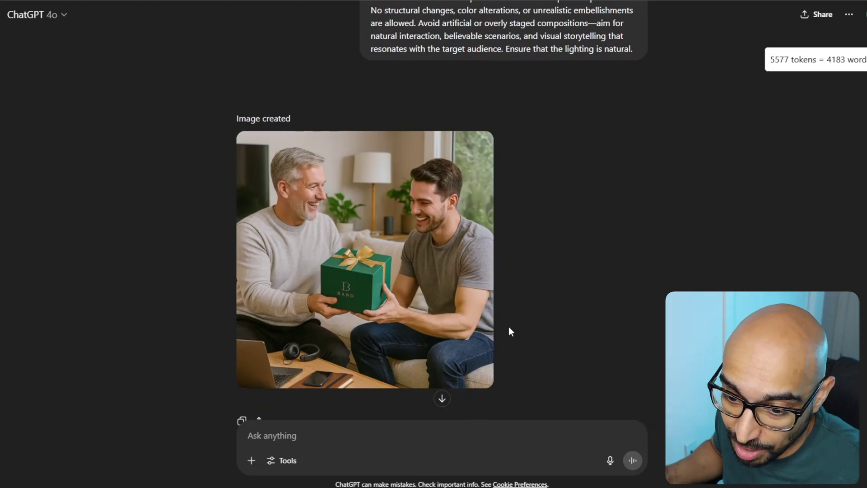
{"action": "mouse_move", "coordinate": [313, 295]}
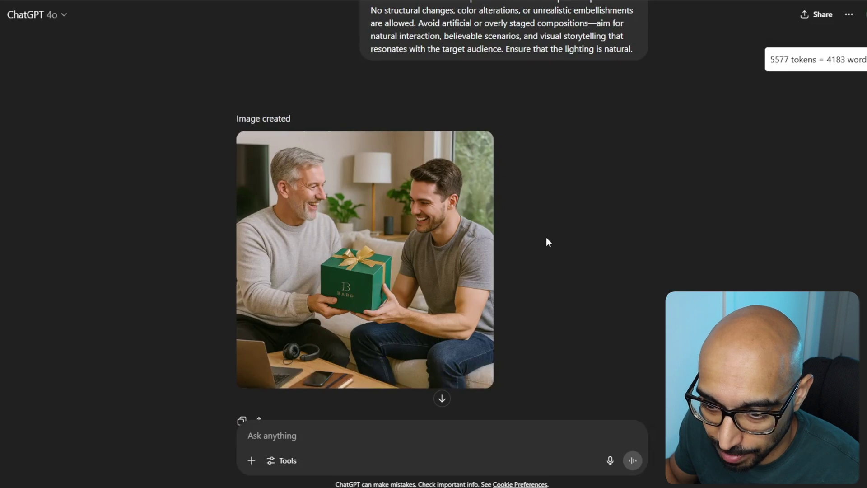
{"action": "scroll", "coordinate": [548, 237], "scroll_direction": "down", "scroll_amount": 10}
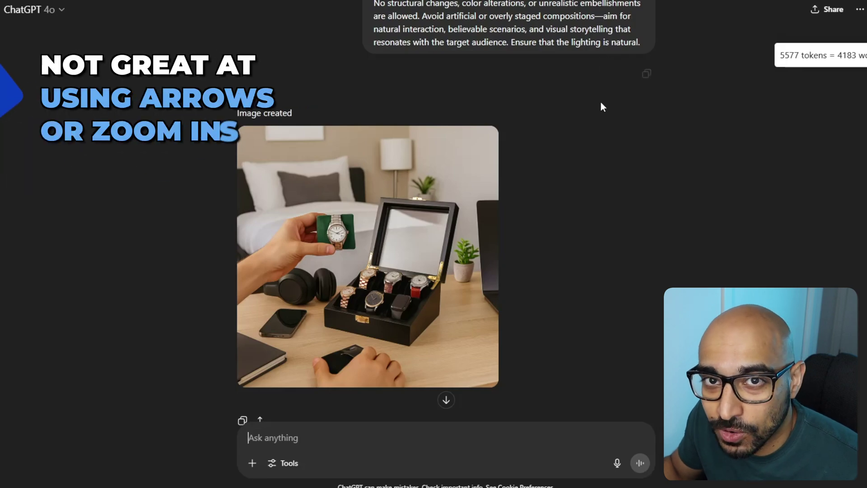
Scroll back up to the infographic with arrows for real wood, tempered glass and tilted display.
{"action": "scroll", "coordinate": [628, 106], "scroll_direction": "down", "scroll_amount": 10}
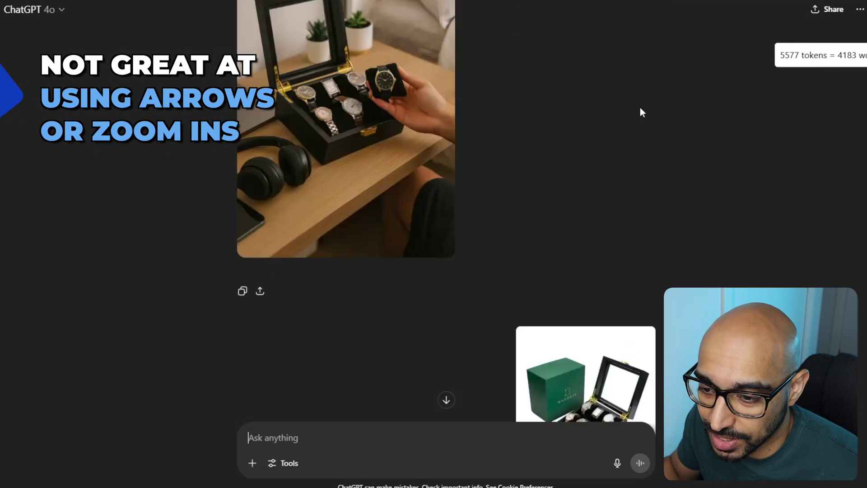
{"action": "scroll", "coordinate": [641, 107], "scroll_direction": "up", "scroll_amount": 20}
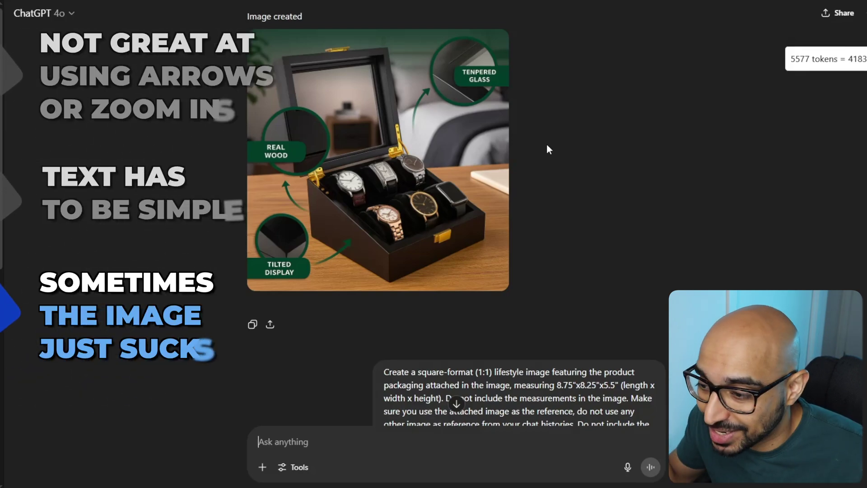
Scroll up and down through the earlier lifestyle images in the chat.
{"action": "scroll", "coordinate": [713, 265], "scroll_direction": "up", "scroll_amount": 15}
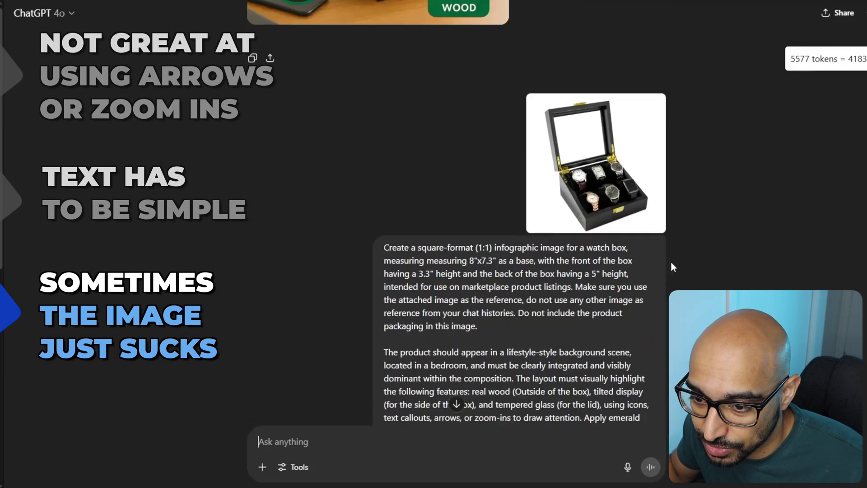
{"action": "scroll", "coordinate": [672, 266], "scroll_direction": "down", "scroll_amount": 15}
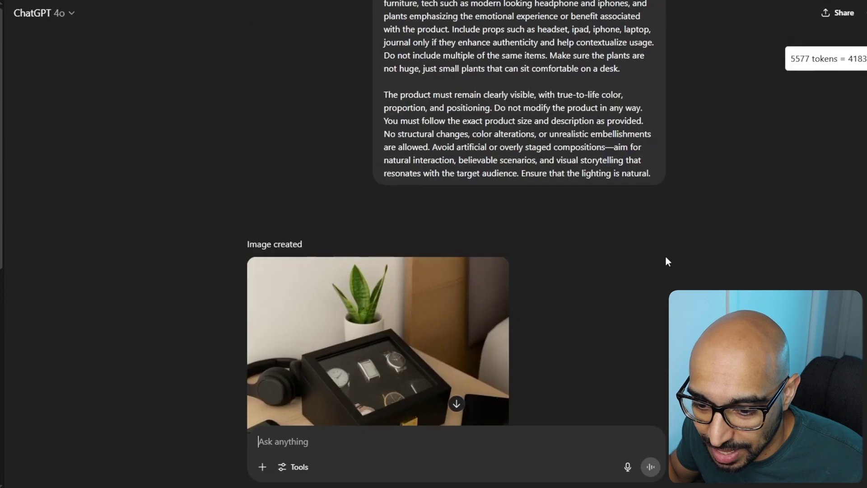
{"action": "scroll", "coordinate": [666, 256], "scroll_direction": "down", "scroll_amount": 15}
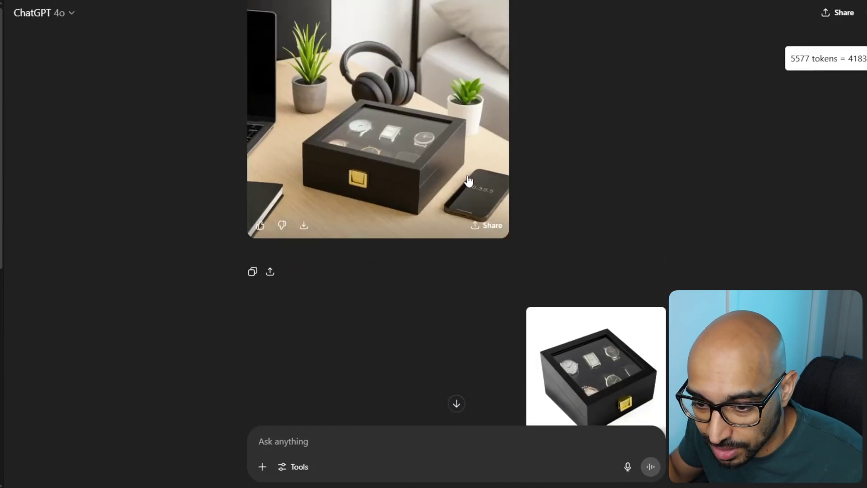
{"action": "scroll", "coordinate": [479, 189], "scroll_direction": "down", "scroll_amount": 15}
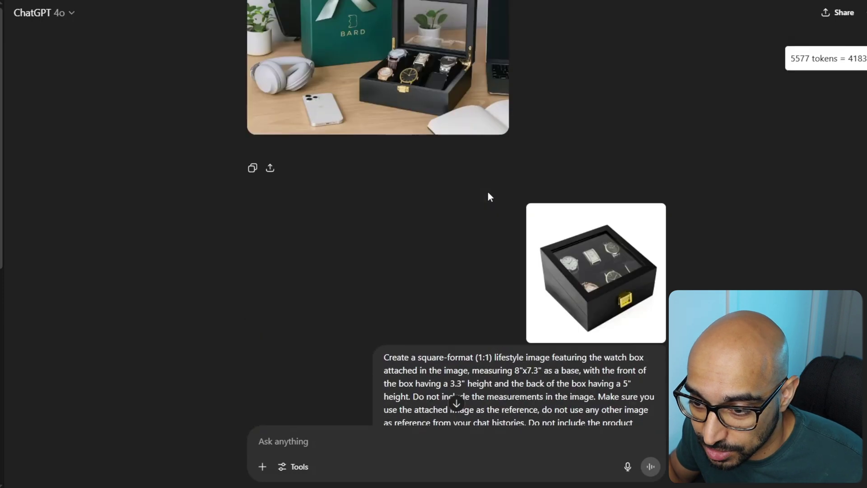
{"action": "scroll", "coordinate": [564, 219], "scroll_direction": "up", "scroll_amount": 1}
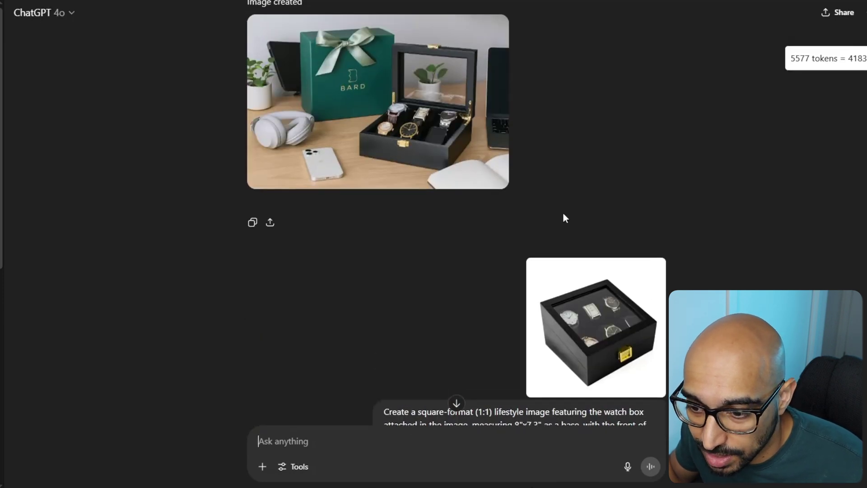
{"action": "scroll", "coordinate": [563, 218], "scroll_direction": "down", "scroll_amount": 10}
Bring the desk image into view, mark the rose-gold watch for editing, then close the image editor.
{"action": "scroll", "coordinate": [560, 214], "scroll_direction": "down", "scroll_amount": 5}
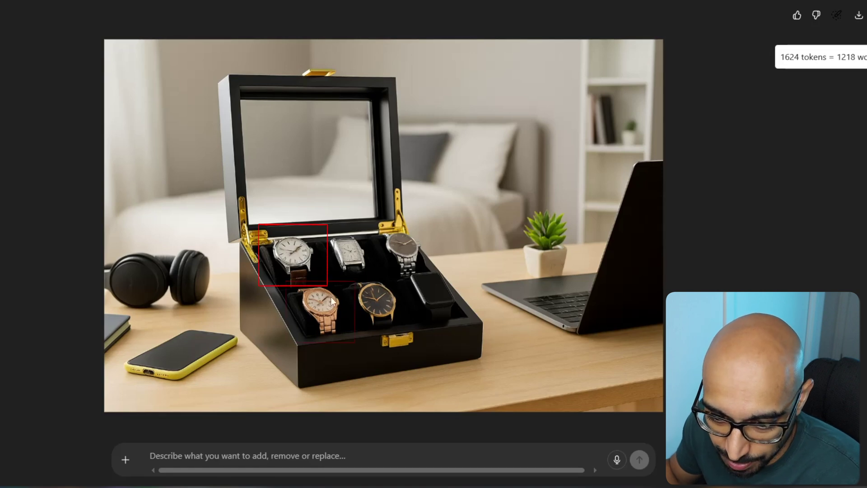
{"action": "left_click", "coordinate": [315, 293]}
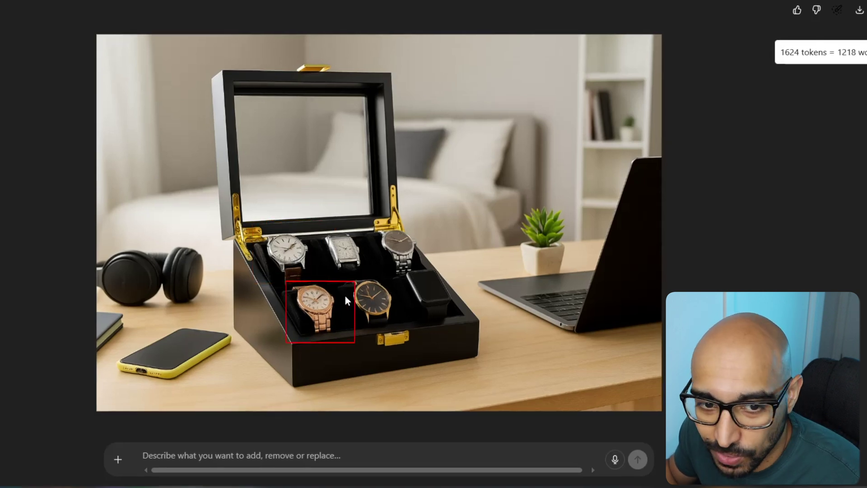
{"action": "key", "text": "Escape"}
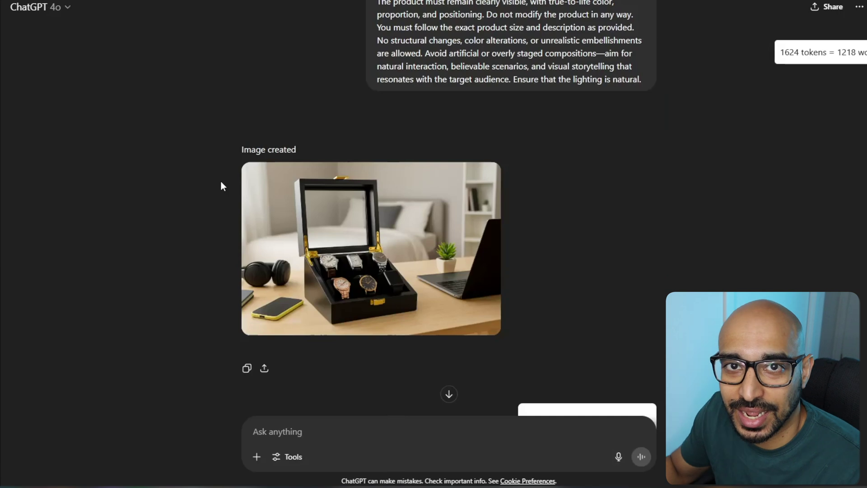